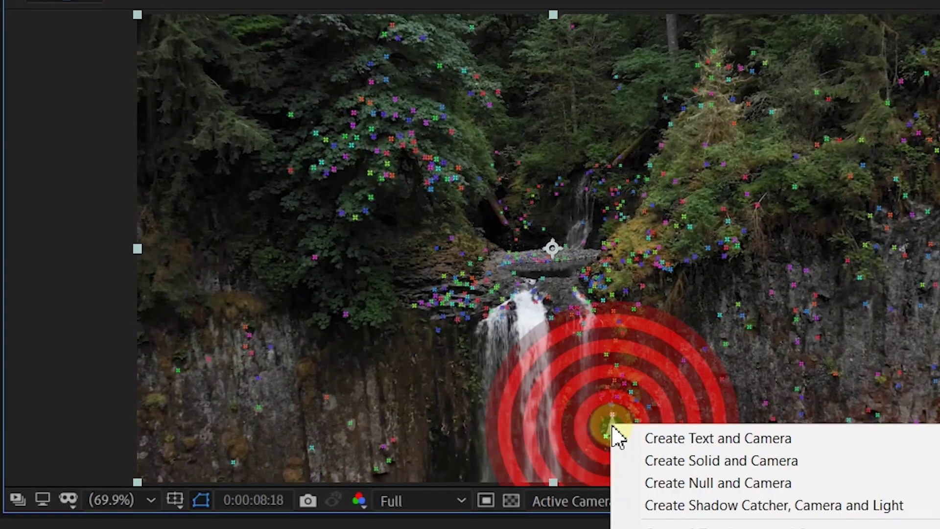
- After previewing the tracked 3D text result, start over with a new empty project
{"action": "left_click", "coordinate": [656, 439]}
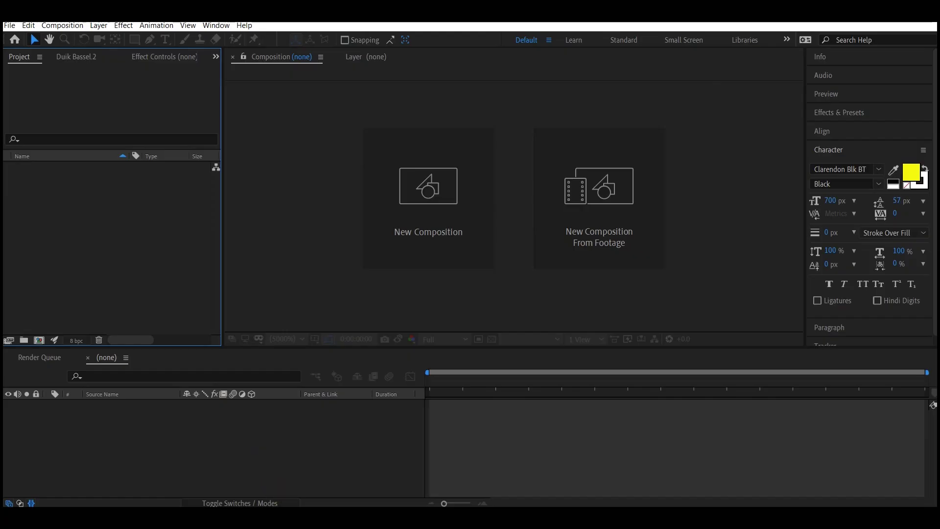
- Import Film_5.mp4 from the asset folder window into the After Effects Project panel
{"action": "mouse_move", "coordinate": [284, 505]}
{"action": "left_click", "coordinate": [313, 488]}
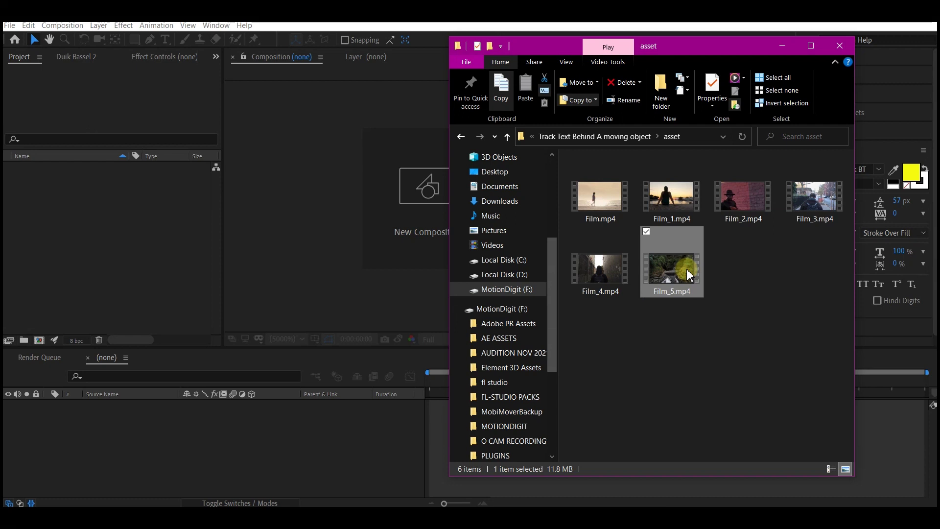
{"action": "left_click_drag", "start_coordinate": [688, 275], "coordinate": [117, 264]}
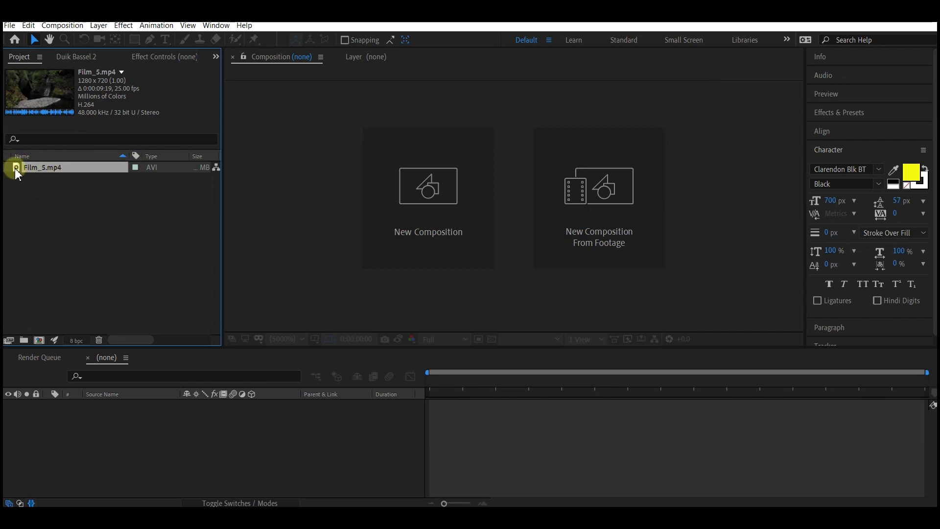
- Build a 1280x720, 25 fps Film_5 composition from the clip and use a 1 View layout
{"action": "left_click_drag", "start_coordinate": [15, 167], "coordinate": [41, 343]}
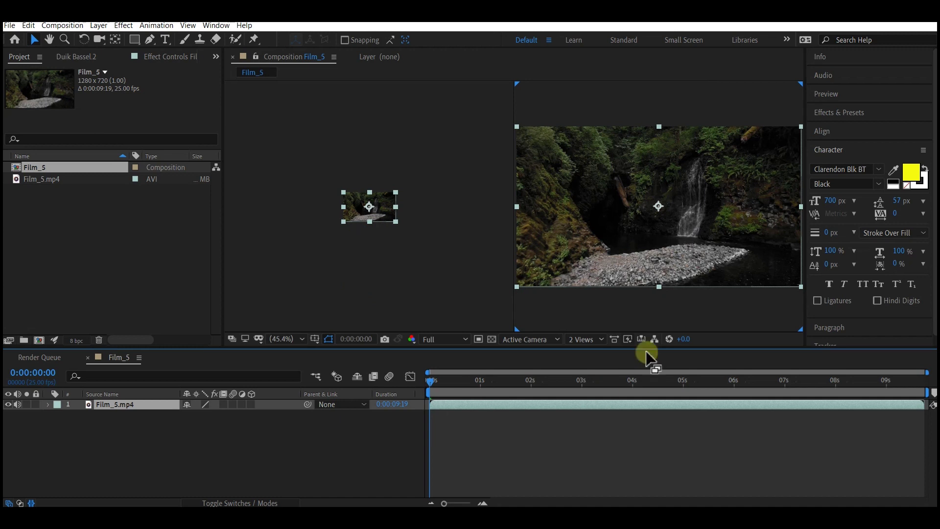
{"action": "left_click", "coordinate": [582, 339]}
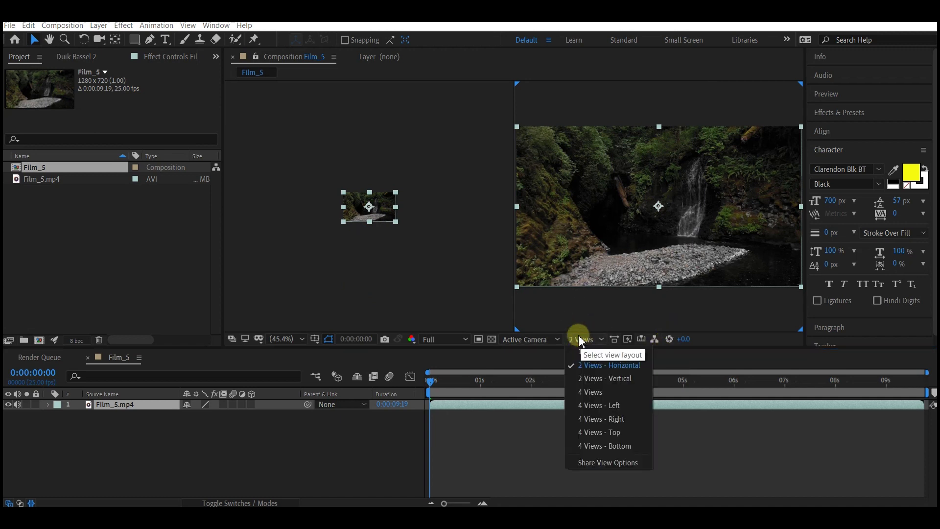
{"action": "left_click", "coordinate": [588, 351]}
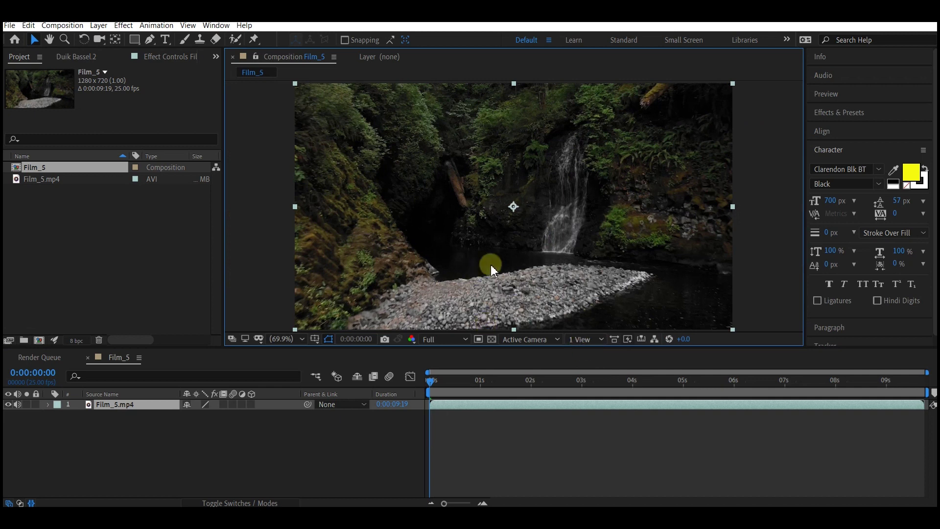
- Search Effects & Presets for 'tracker' and apply 3D Camera Tracker to Film_5.mp4
{"action": "left_click", "coordinate": [840, 112]}
{"action": "left_click", "coordinate": [849, 129]}
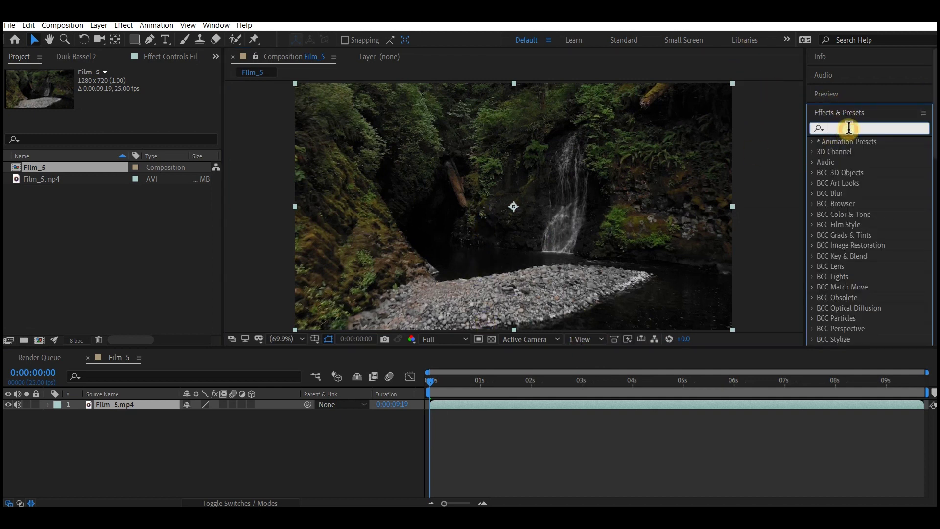
{"action": "type", "text": "track"}
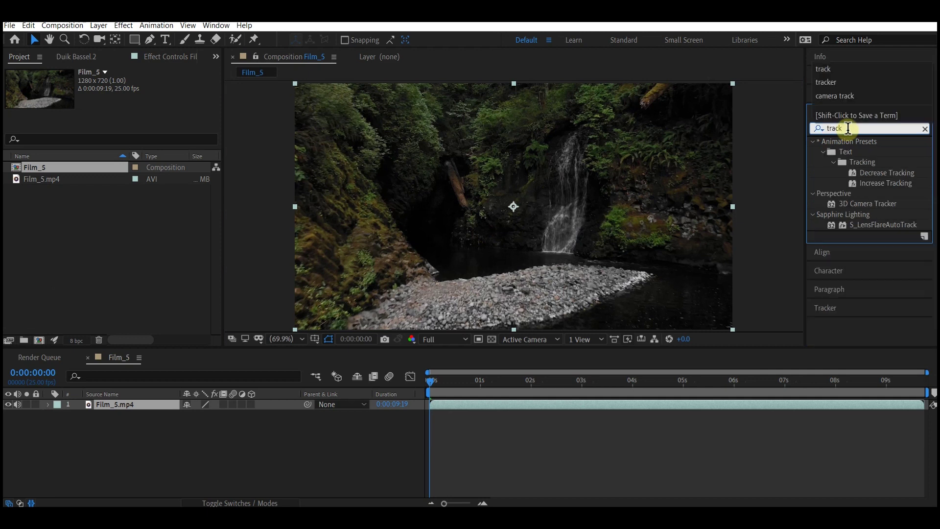
{"action": "type", "text": "er"}
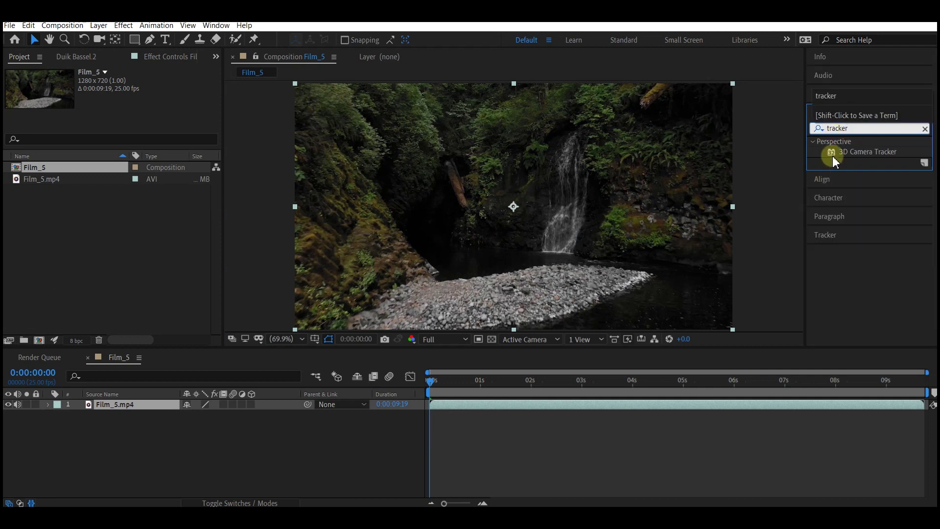
{"action": "left_click", "coordinate": [858, 156]}
{"action": "left_click", "coordinate": [862, 156]}
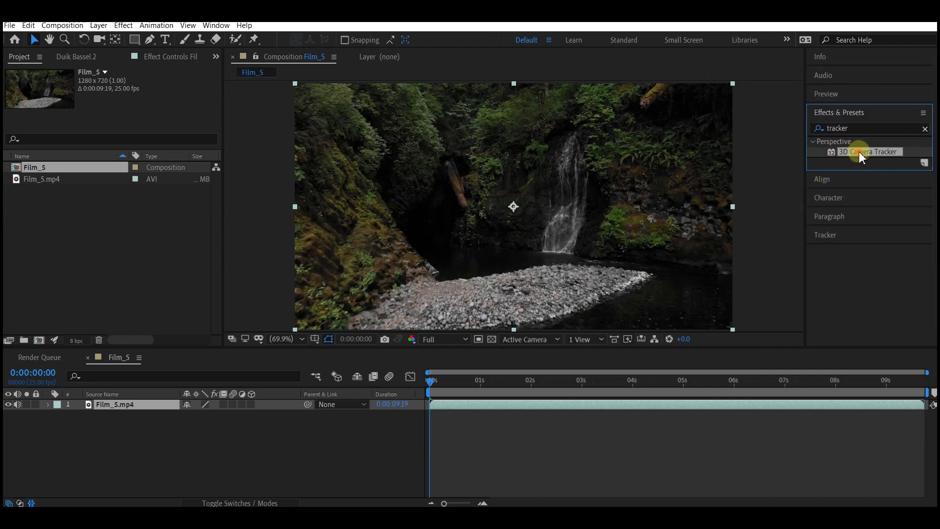
{"action": "left_click_drag", "start_coordinate": [860, 152], "coordinate": [112, 407]}
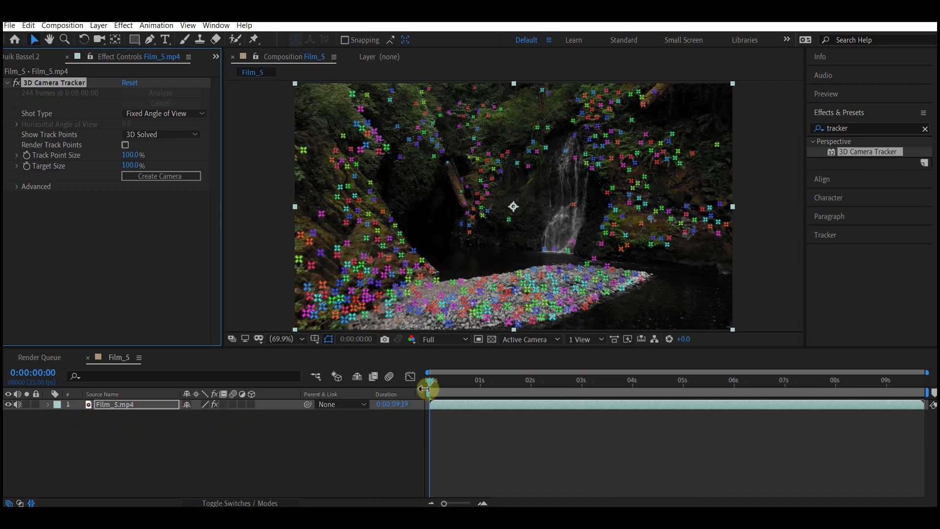
- At 8:18, create a Text layer and 3D Tracker Camera on track points at the waterfall base
{"action": "left_click_drag", "start_coordinate": [428, 388], "coordinate": [872, 391]}
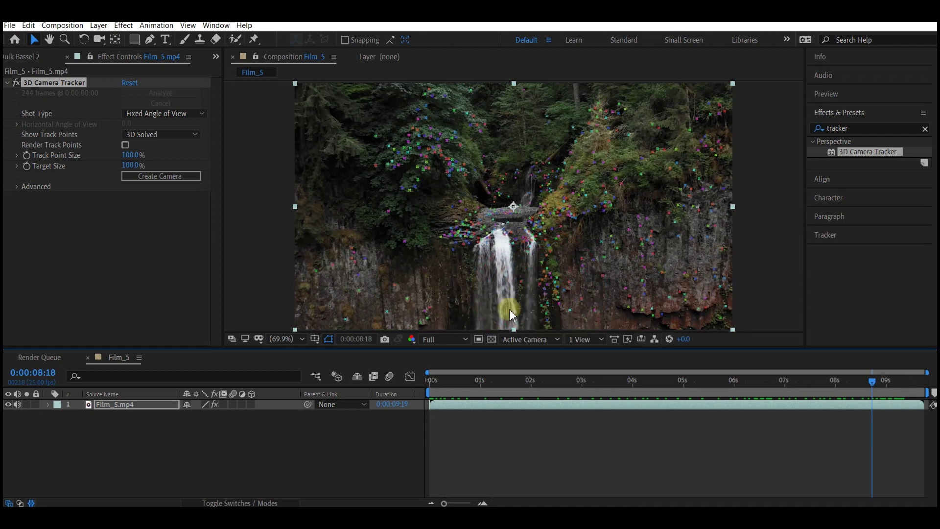
{"action": "mouse_move", "coordinate": [547, 297]}
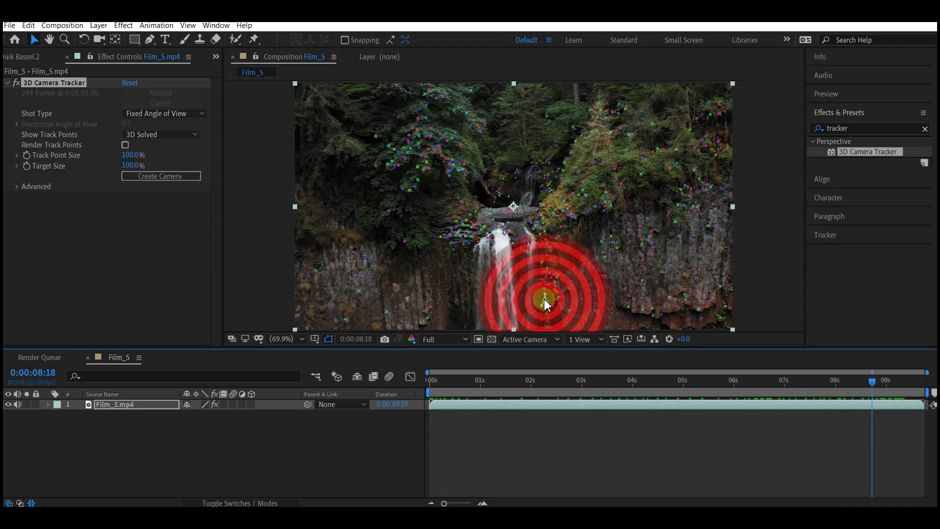
{"action": "right_click", "coordinate": [547, 304]}
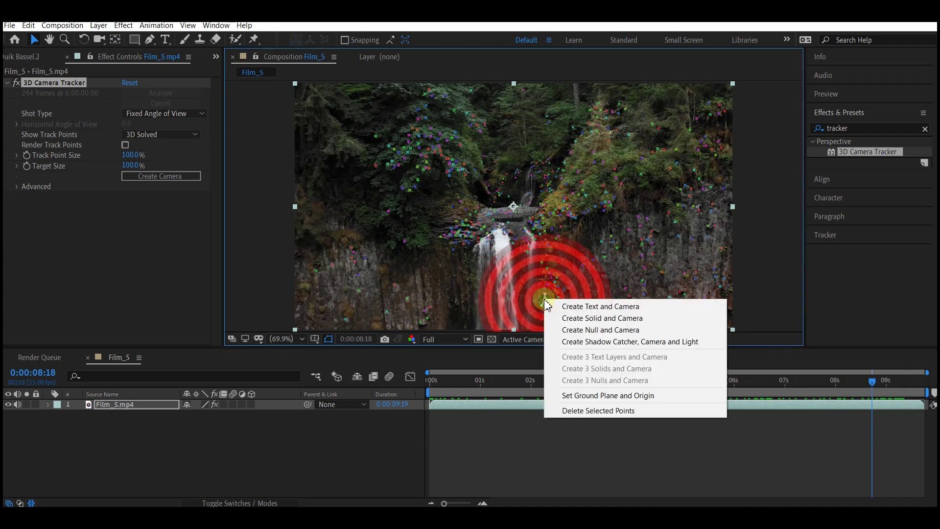
{"action": "left_click", "coordinate": [585, 307]}
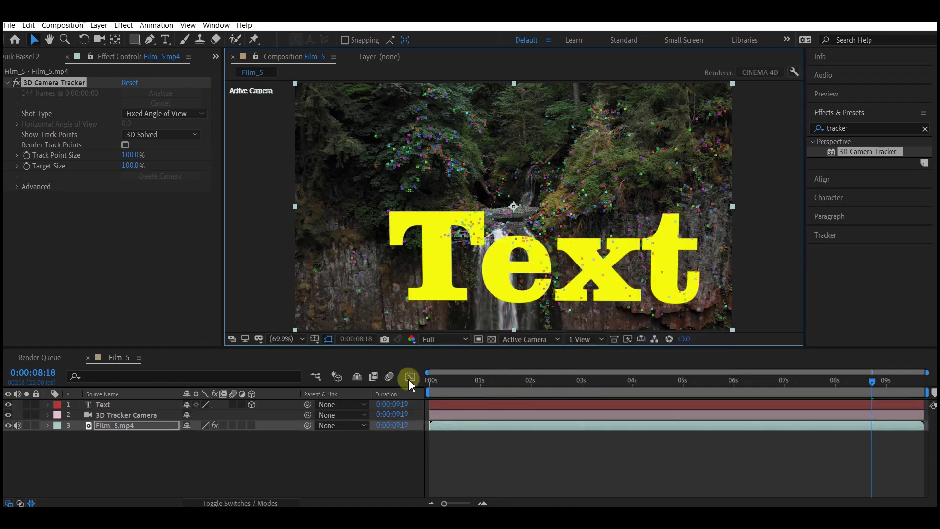
- Replace the placeholder with '3D' and lower its Position Y to lift it above the waterfall
{"action": "double_click", "coordinate": [482, 274]}
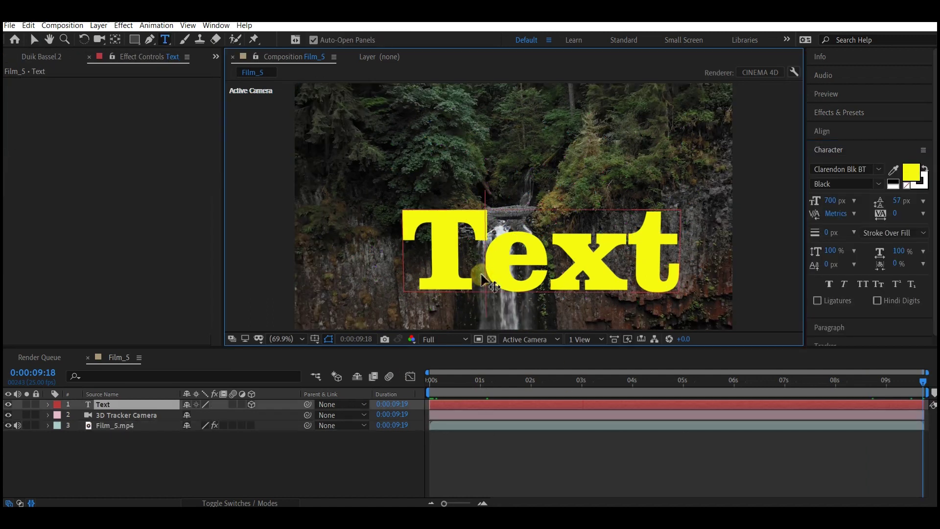
{"action": "key", "text": "ctrl+a"}
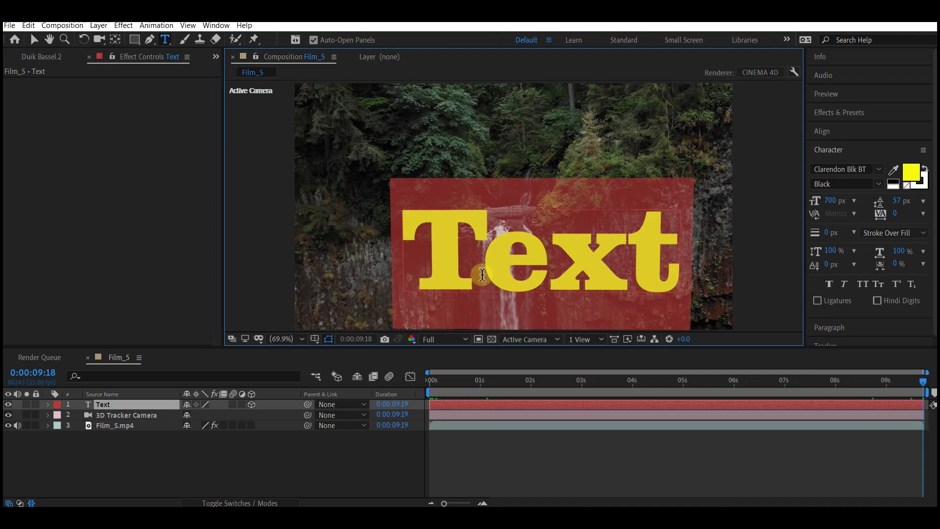
{"action": "type", "text": "3D"}
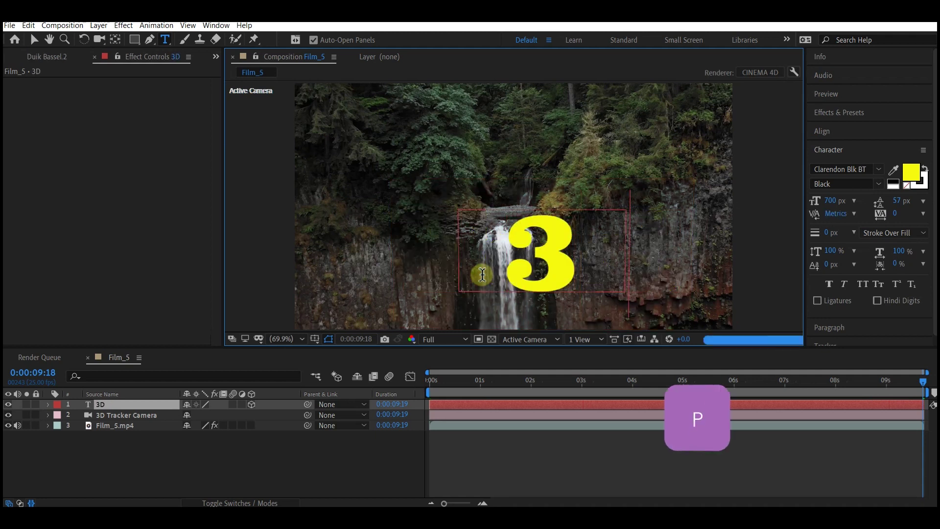
{"action": "key", "text": "Escape"}
{"action": "key", "text": "v"}
{"action": "key", "text": "p"}
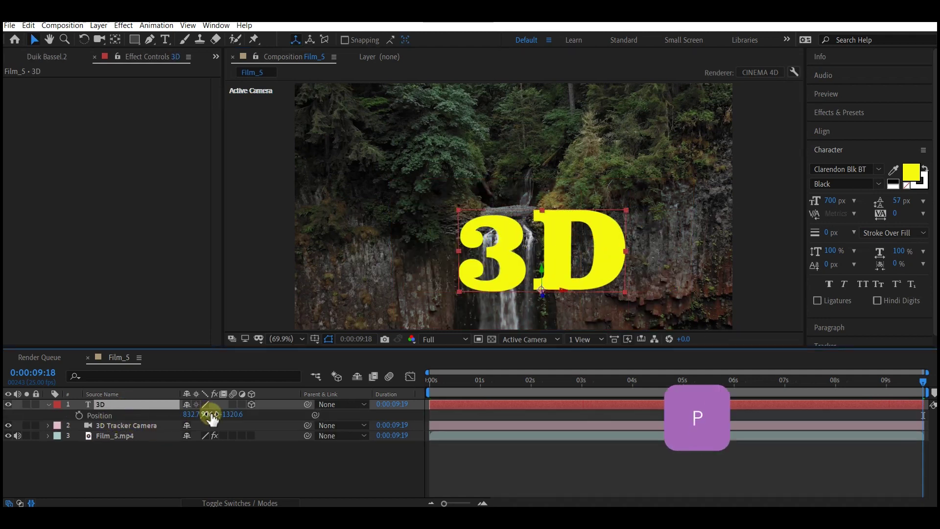
{"action": "left_click_drag", "start_coordinate": [211, 417], "coordinate": [8, 347]}
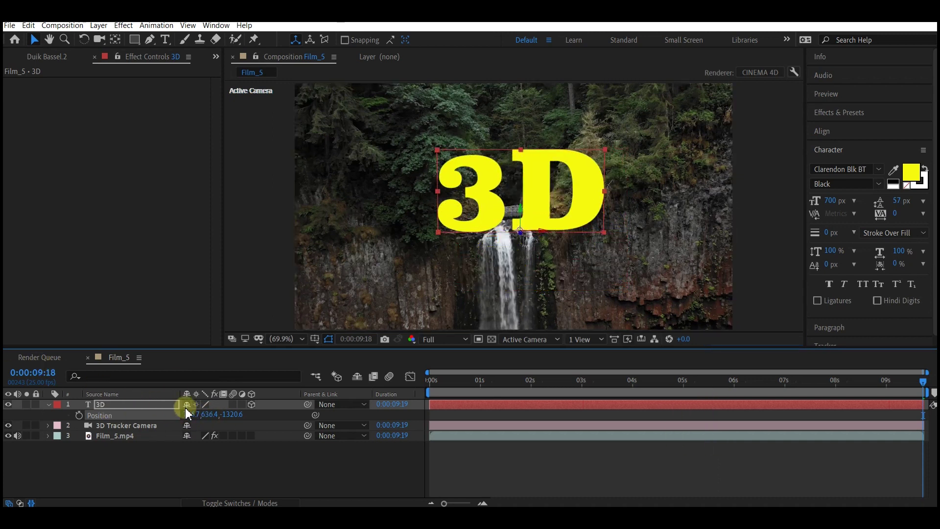
- Set Film_5's Composition Settings 3D Renderer to CINEMA 4D for the 3D text layer
{"action": "left_click", "coordinate": [99, 404]}
{"action": "left_click", "coordinate": [63, 25]}
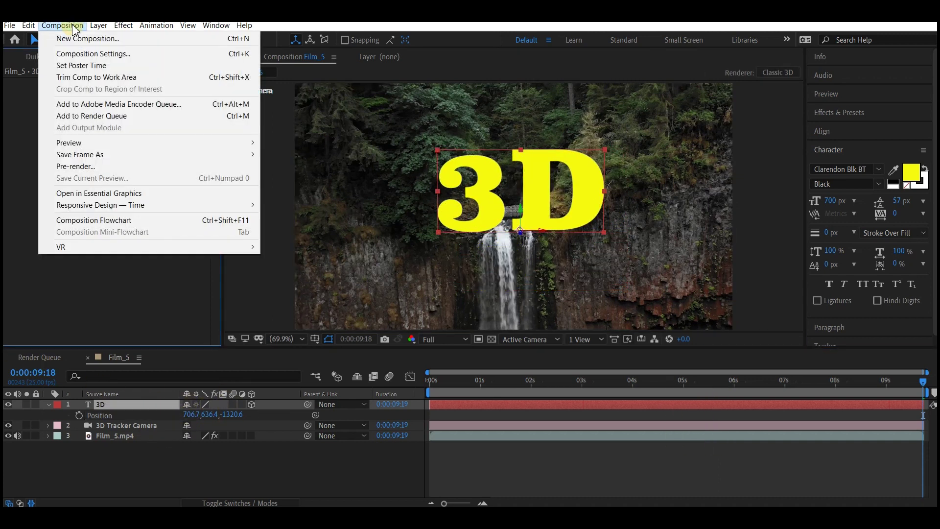
{"action": "left_click", "coordinate": [94, 55]}
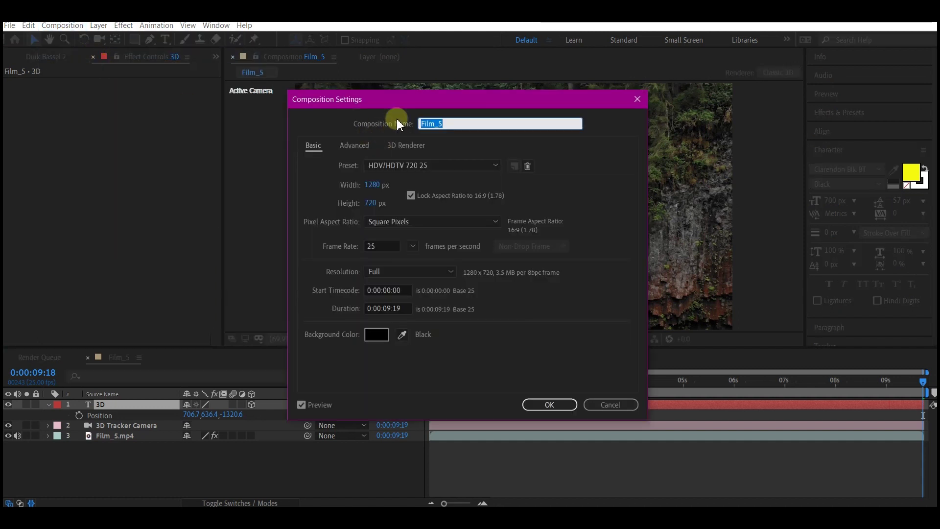
{"action": "left_click", "coordinate": [402, 144]}
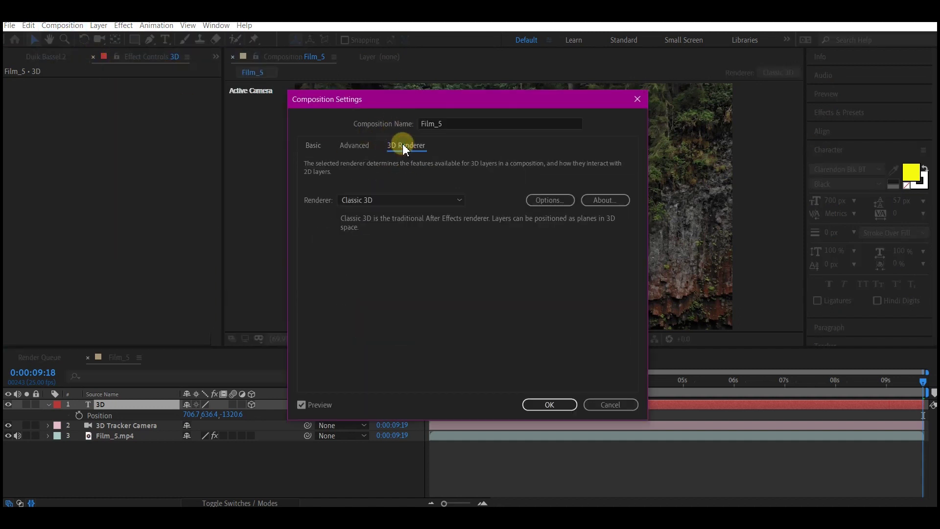
{"action": "left_click", "coordinate": [374, 200]}
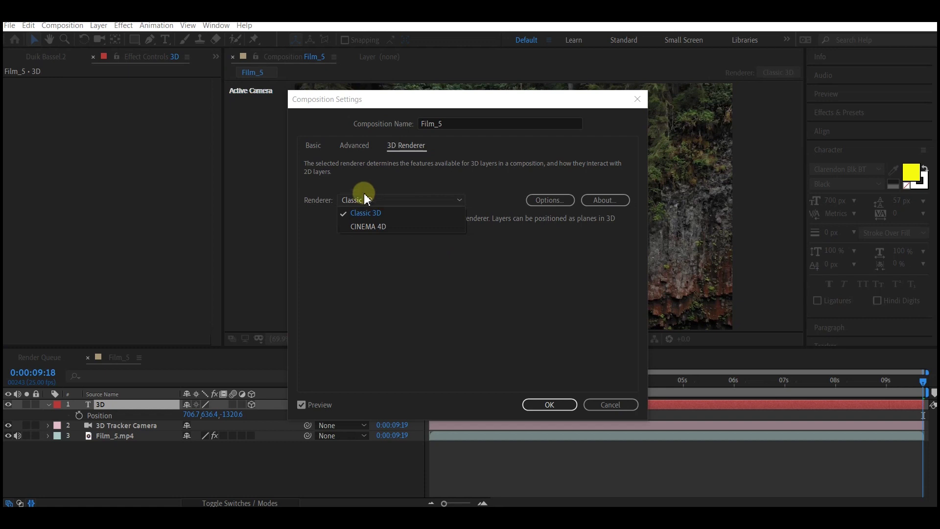
{"action": "left_click", "coordinate": [382, 227]}
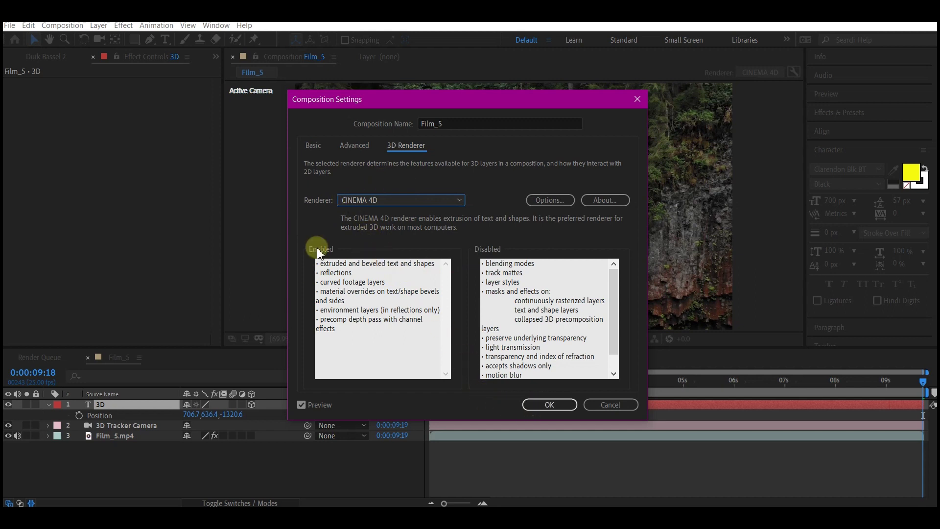
{"action": "left_click", "coordinate": [544, 405]}
{"action": "left_click", "coordinate": [49, 405]}
{"action": "left_click", "coordinate": [49, 404]}
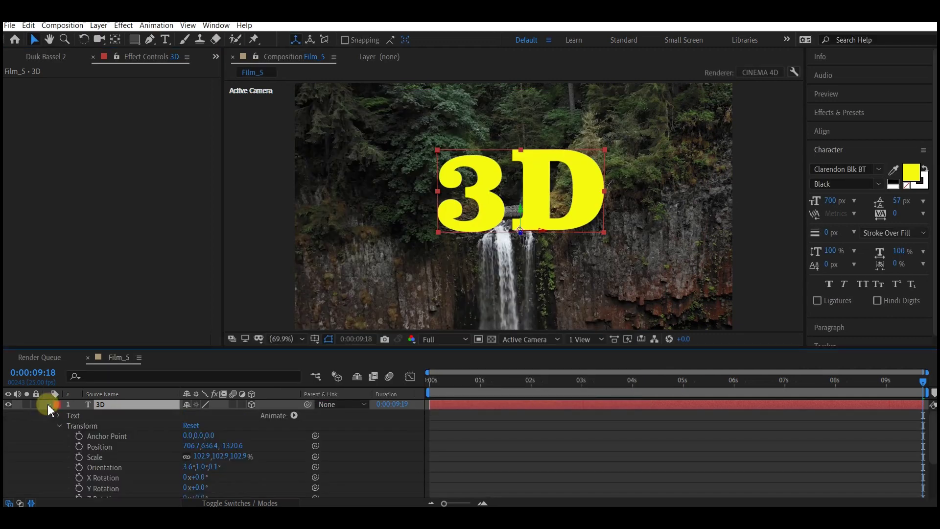
- Give the 3D text layer a Geometry Options Extrusion Depth of 100
{"action": "left_click", "coordinate": [58, 425]}
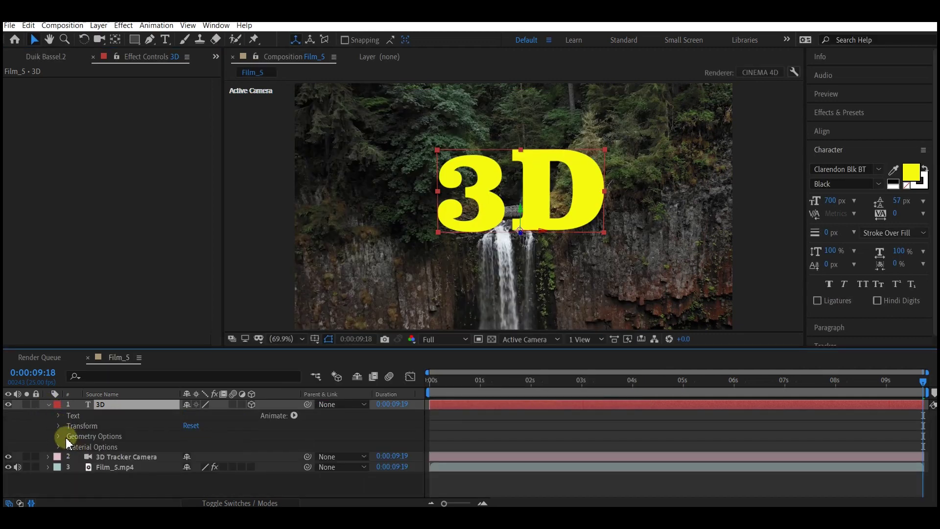
{"action": "left_click", "coordinate": [60, 436]}
{"action": "scroll", "coordinate": [125, 467], "scroll_direction": "down", "scroll_amount": 1}
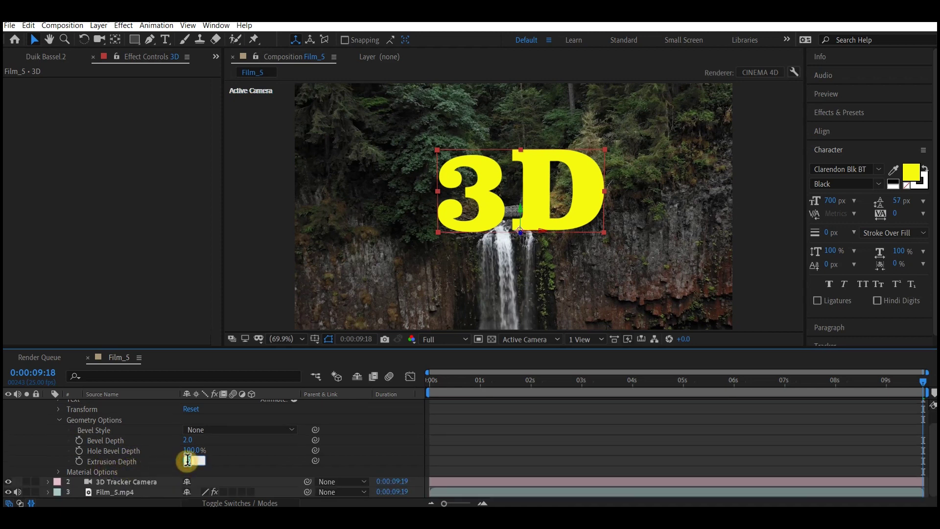
{"action": "key", "text": "Return"}
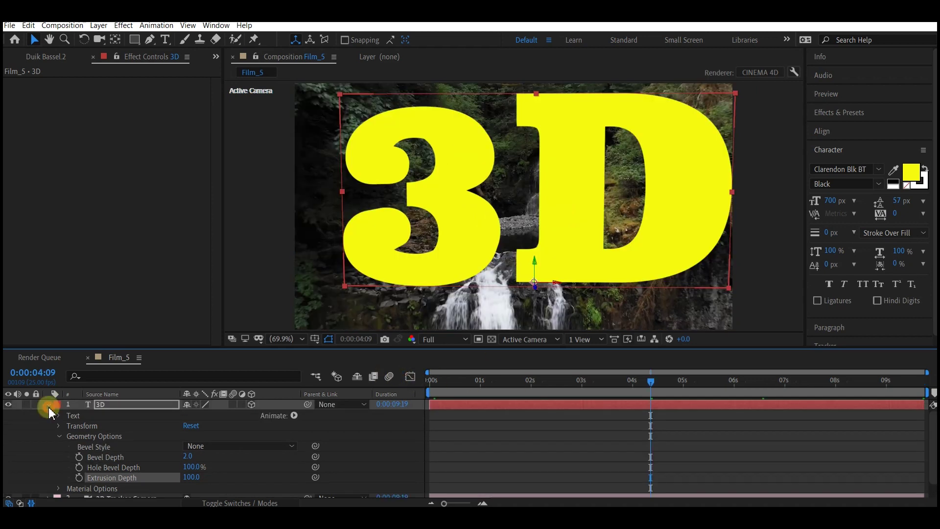
{"action": "left_click", "coordinate": [46, 401]}
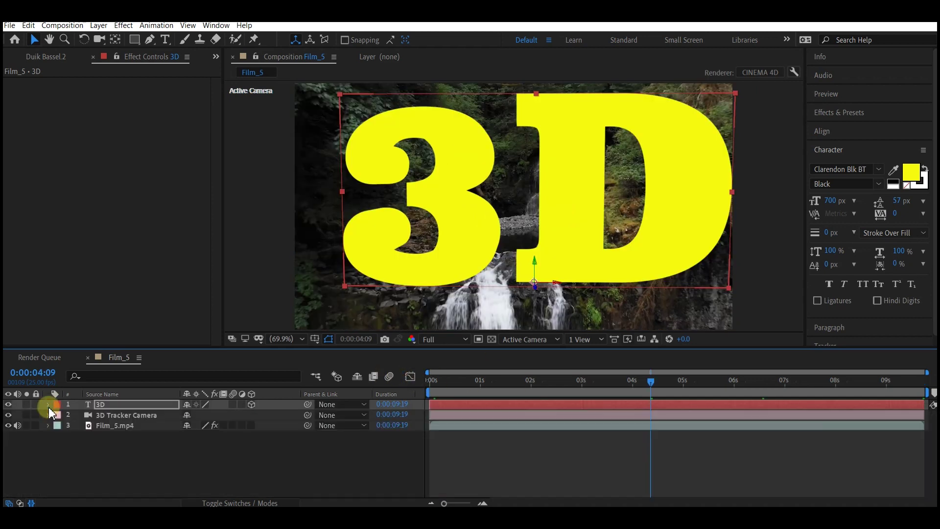
- Add a new Parallel light named Parallel Light 1 at 100% intensity
{"action": "right_click", "coordinate": [71, 459]}
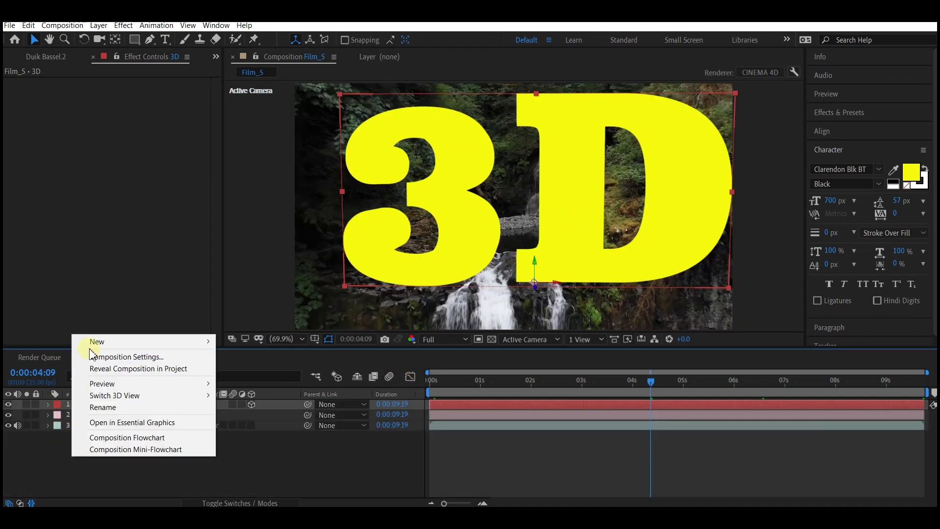
{"action": "mouse_move", "coordinate": [95, 341]}
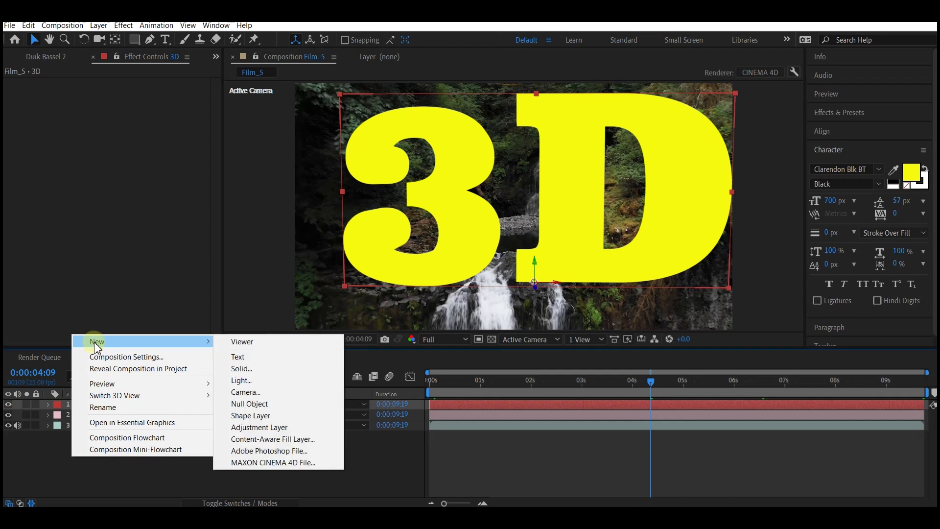
{"action": "left_click", "coordinate": [241, 380]}
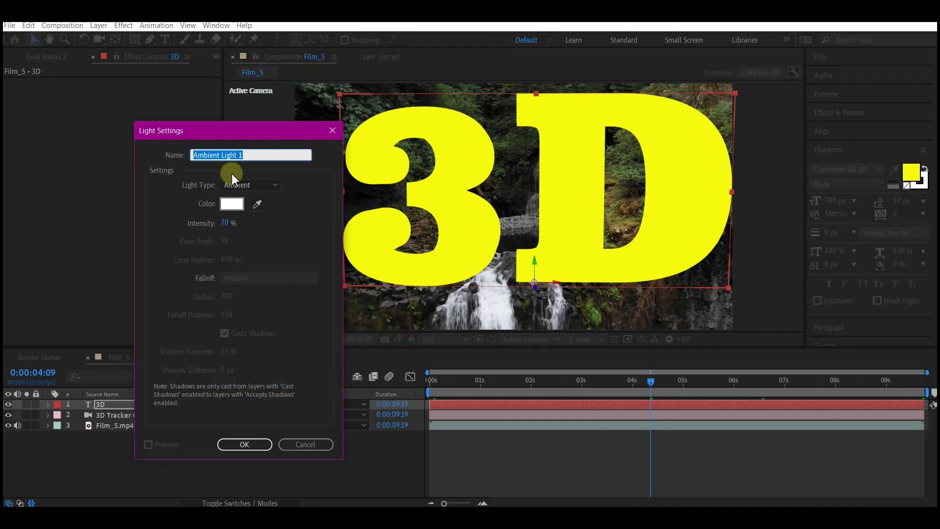
{"action": "left_click", "coordinate": [251, 185]}
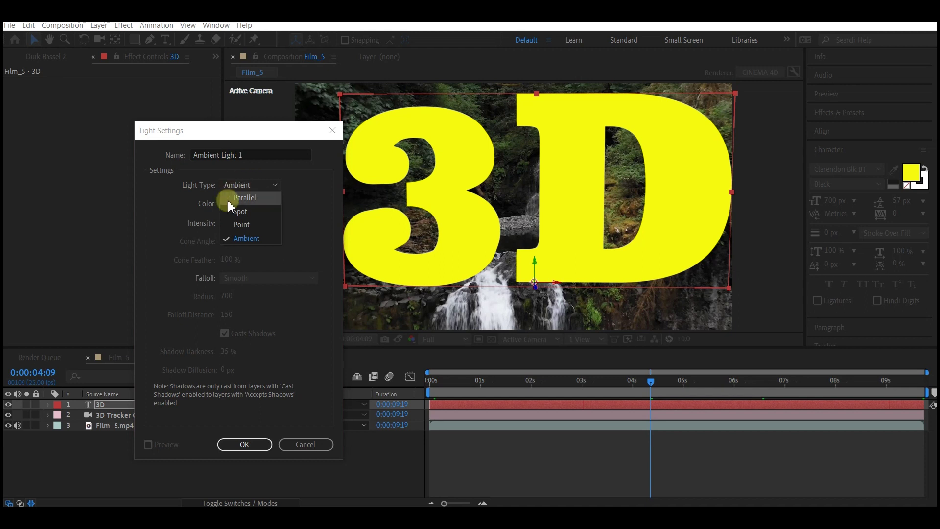
{"action": "left_click", "coordinate": [245, 198]}
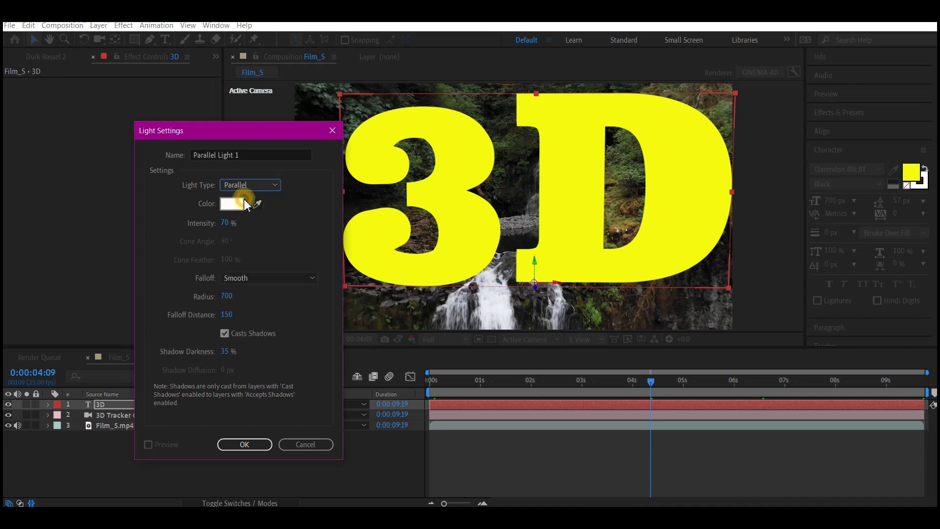
{"action": "left_click", "coordinate": [227, 224]}
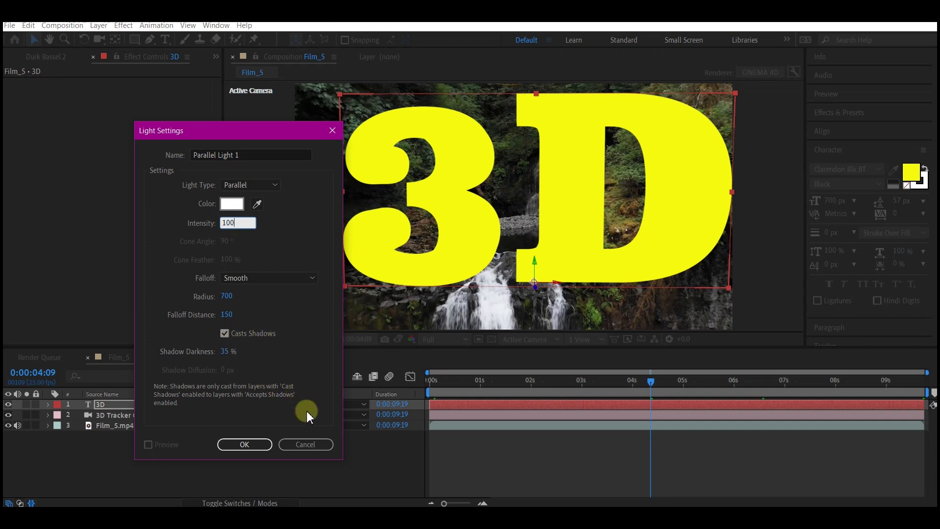
{"action": "left_click", "coordinate": [258, 443]}
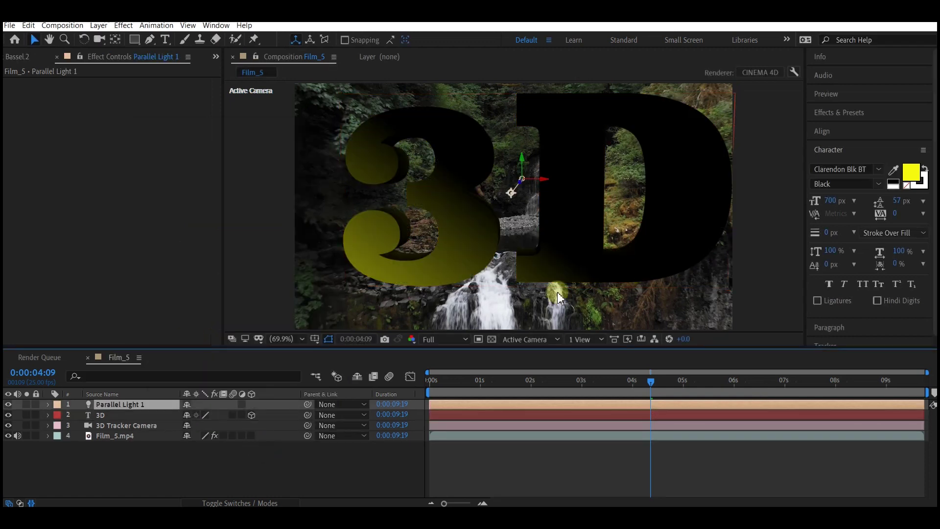
- Switch to 2 Views - Horizontal and move Parallel Light 1 in Top view until the text glows yellow
{"action": "left_click", "coordinate": [585, 340]}
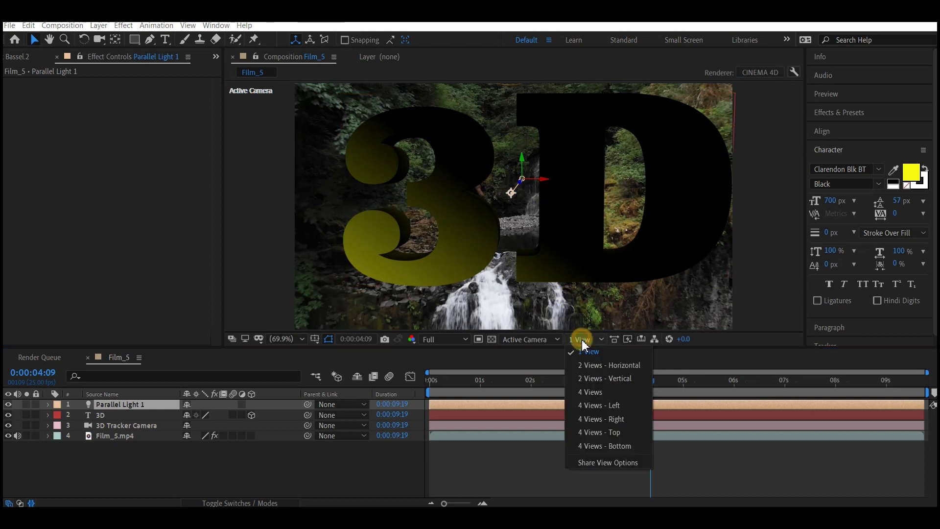
{"action": "left_click", "coordinate": [603, 364]}
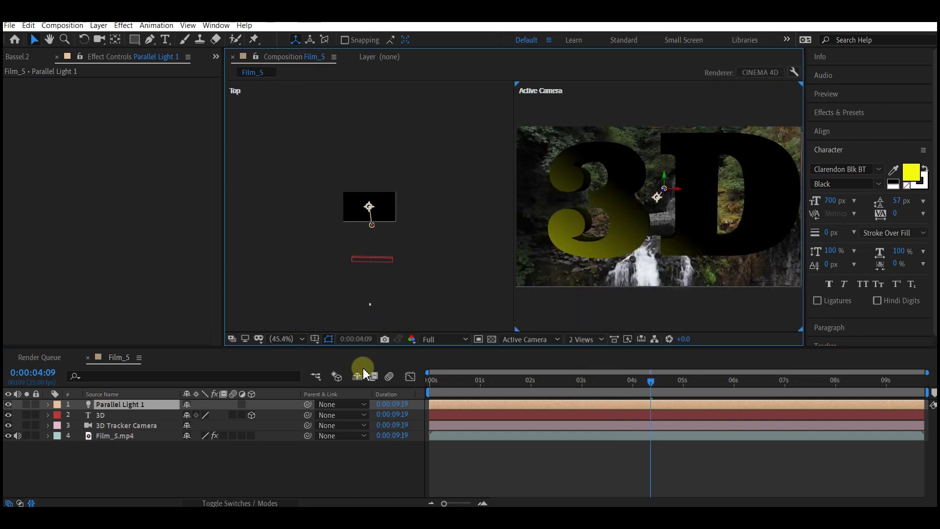
{"action": "left_click", "coordinate": [98, 415]}
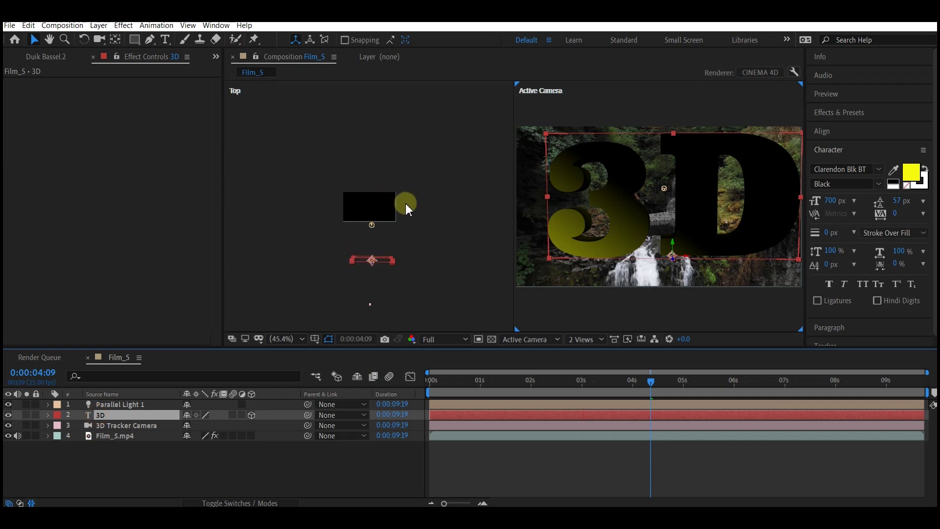
{"action": "left_click", "coordinate": [119, 405]}
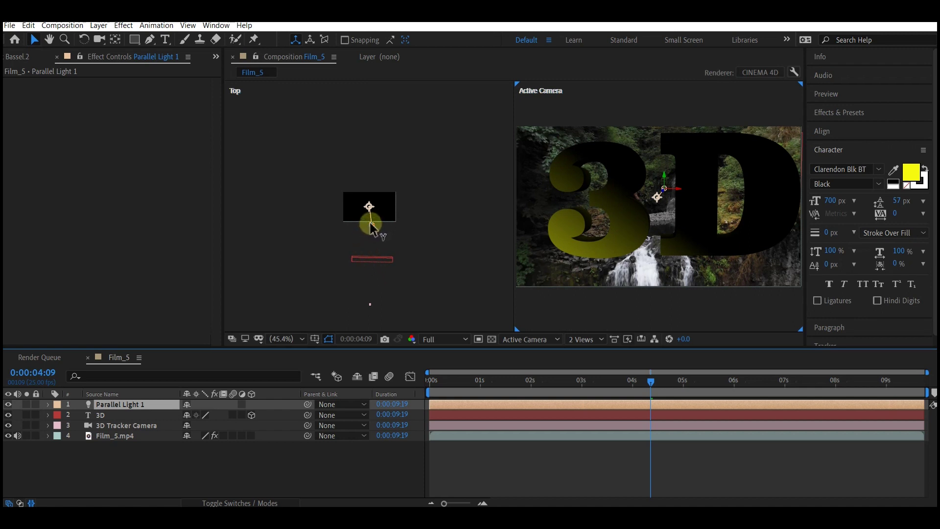
{"action": "left_click_drag", "start_coordinate": [371, 225], "coordinate": [378, 277]}
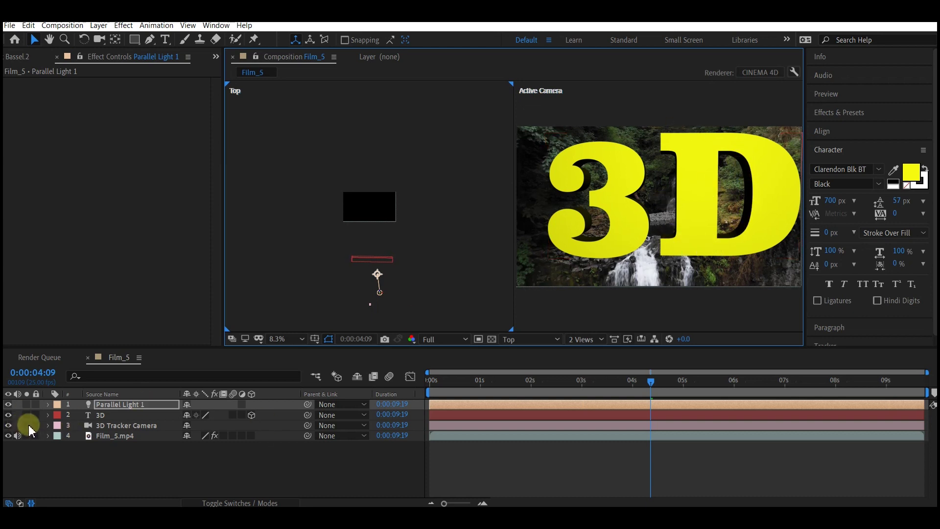
- Create a new Ambient light layer with Intensity set to 70%
{"action": "right_click", "coordinate": [70, 464]}
{"action": "mouse_move", "coordinate": [110, 350]}
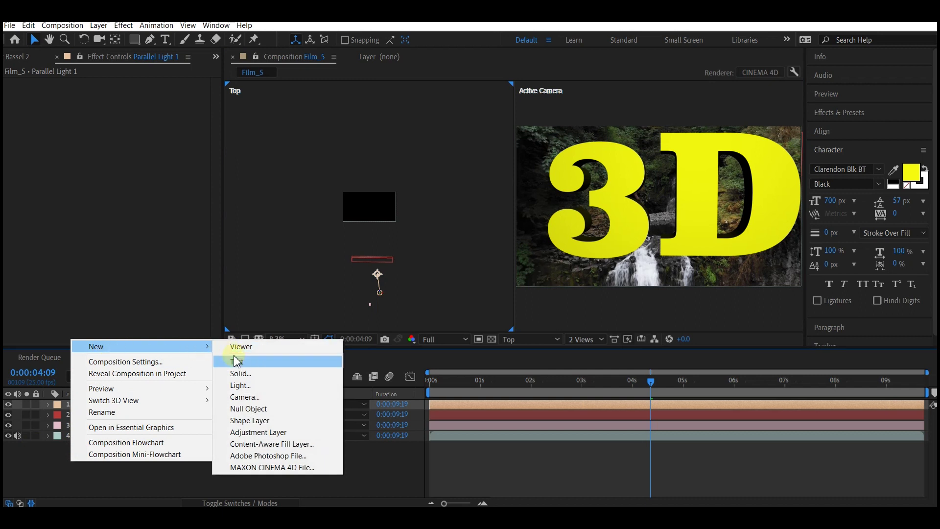
{"action": "left_click", "coordinate": [241, 387]}
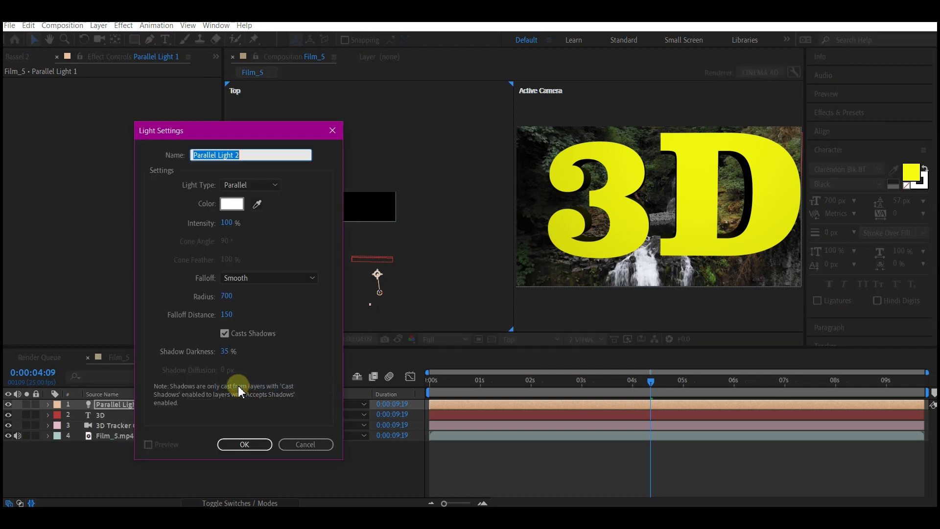
{"action": "left_click", "coordinate": [254, 186]}
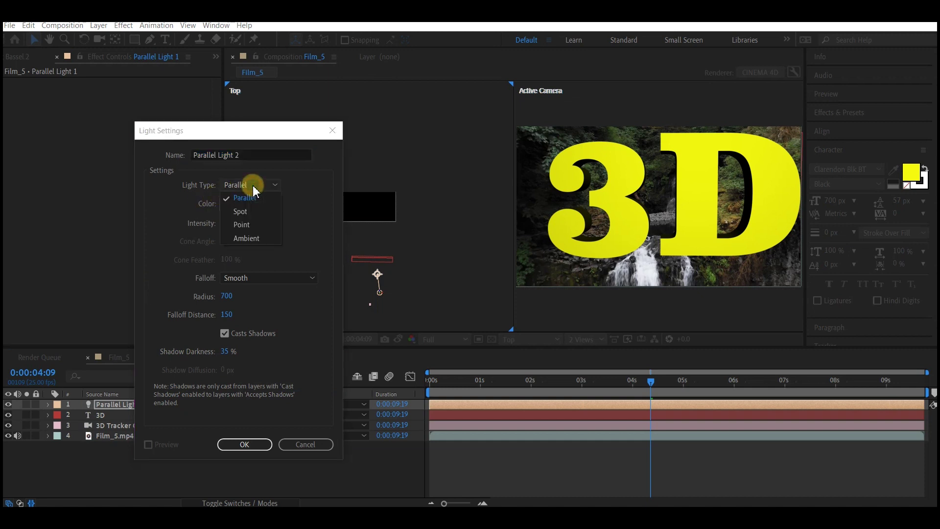
{"action": "left_click", "coordinate": [247, 238]}
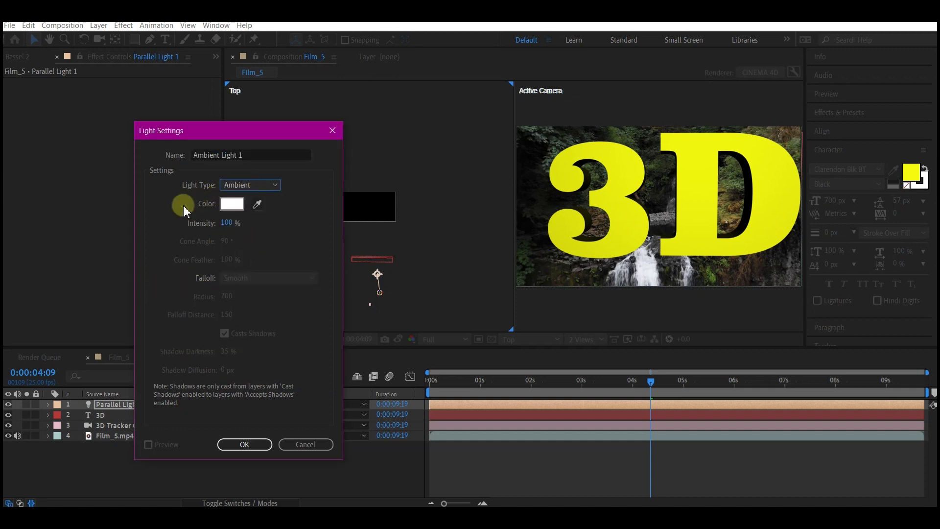
{"action": "left_click", "coordinate": [227, 222]}
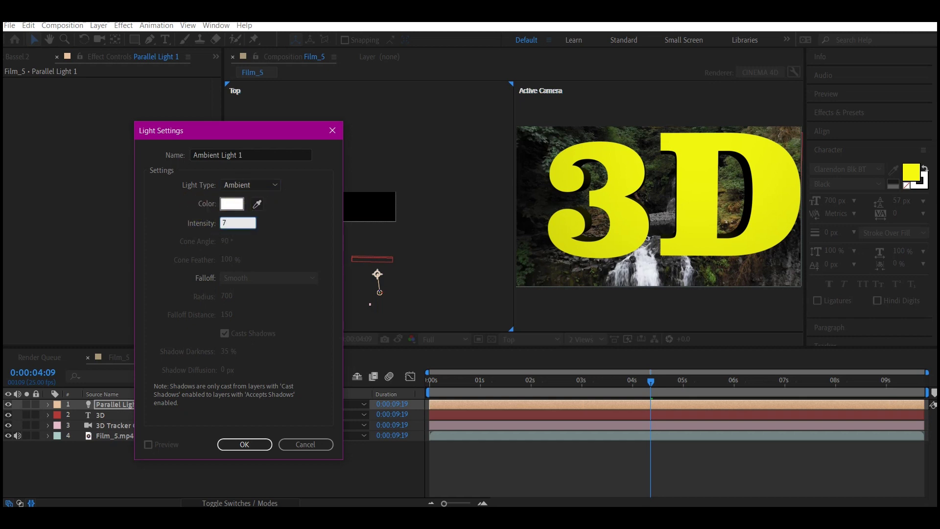
{"action": "type", "text": "70"}
{"action": "left_click", "coordinate": [252, 442]}
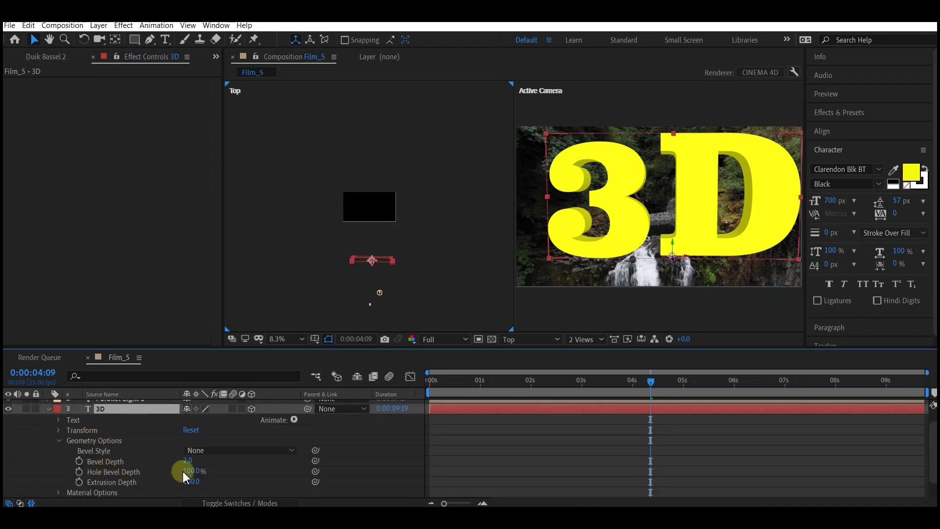
- Set the 3D text layer's Bevel Style to Concave with a Bevel Depth of 5
{"action": "left_click", "coordinate": [202, 452]}
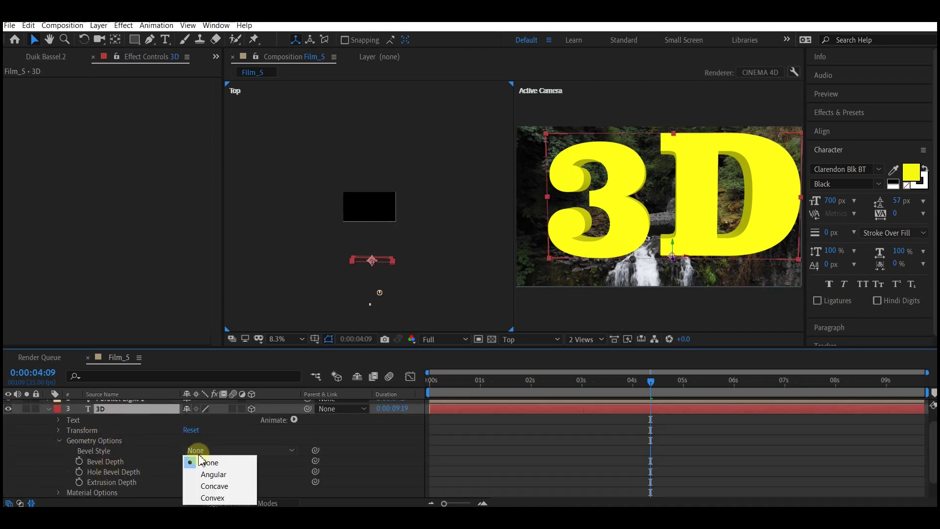
{"action": "left_click", "coordinate": [204, 486]}
{"action": "left_click", "coordinate": [188, 460]}
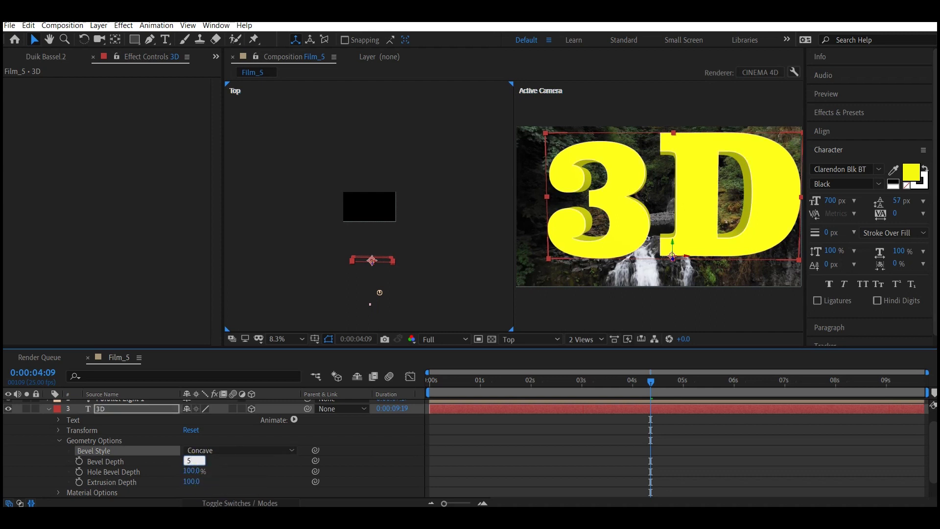
{"action": "key", "text": "Return"}
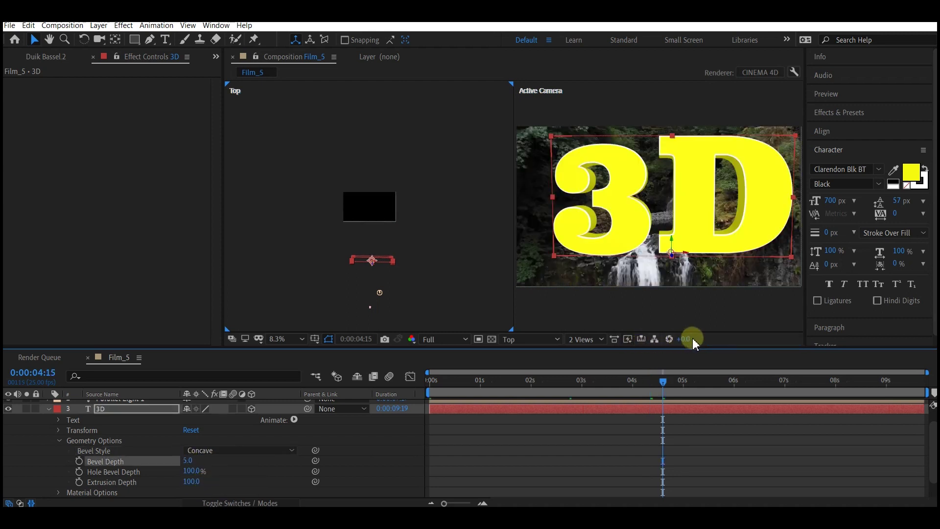
{"action": "left_click", "coordinate": [585, 340]}
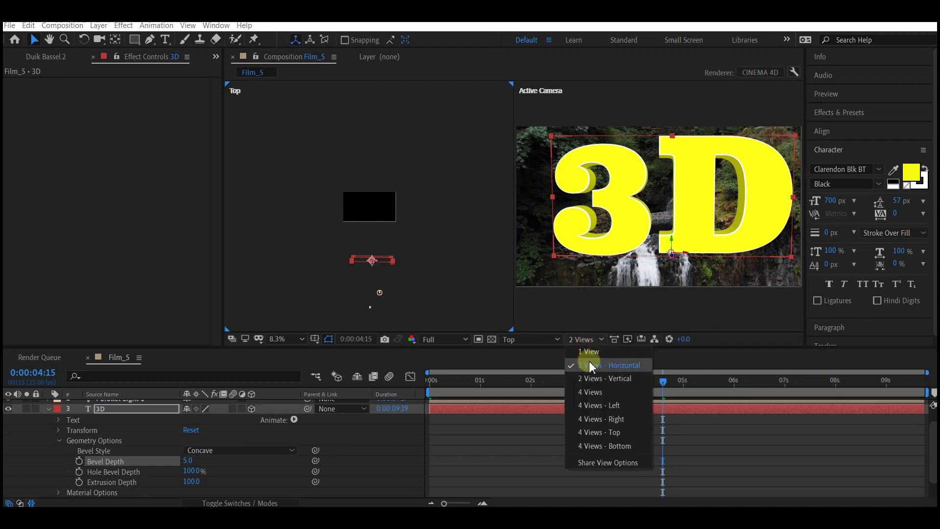
- Switch the viewer layout to 1 View, showing only the Active Camera
{"action": "left_click", "coordinate": [588, 351]}
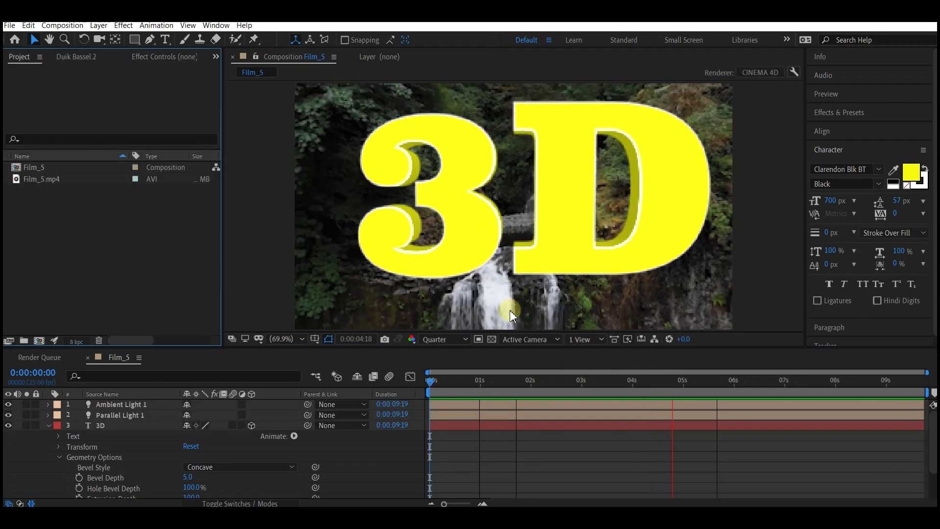